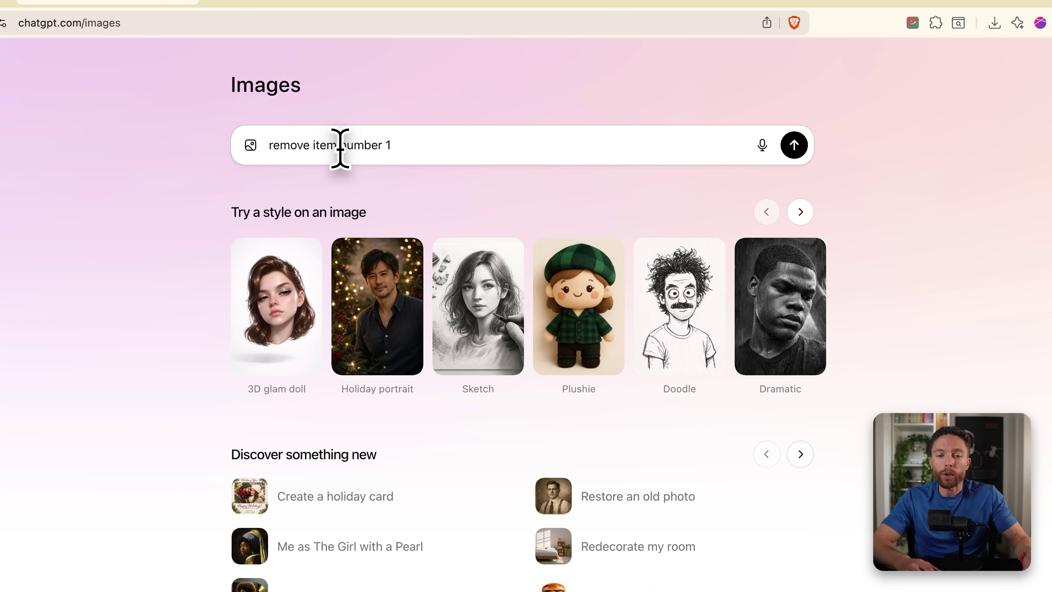
Clear the image description and browse the preset styles for images
{"action": "triple_click", "coordinate": [364, 145]}
{"action": "key", "text": "BackSpace"}
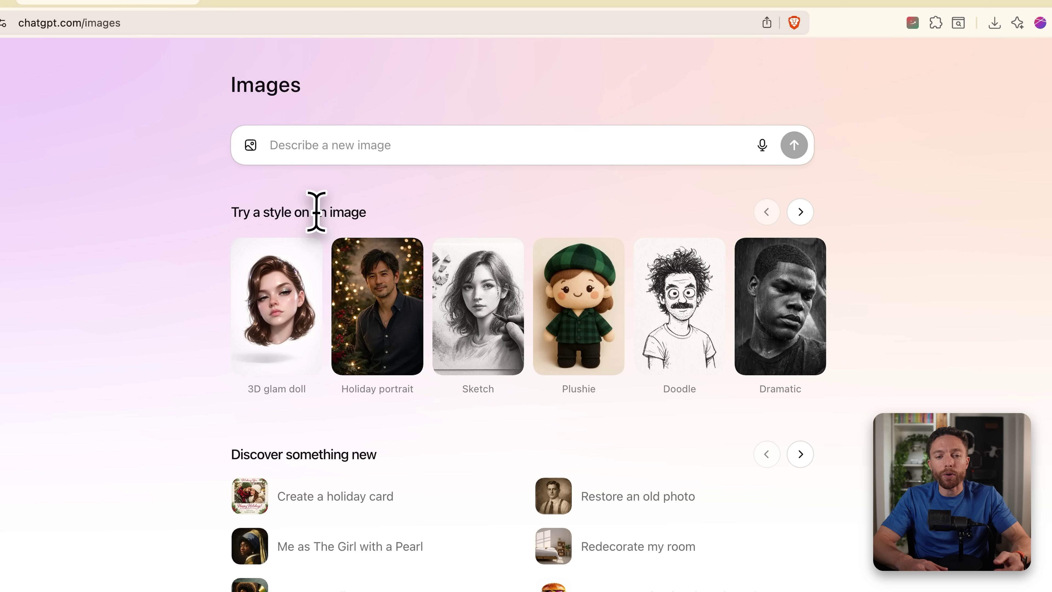
{"action": "left_click", "coordinate": [800, 211]}
{"action": "left_click", "coordinate": [766, 212]}
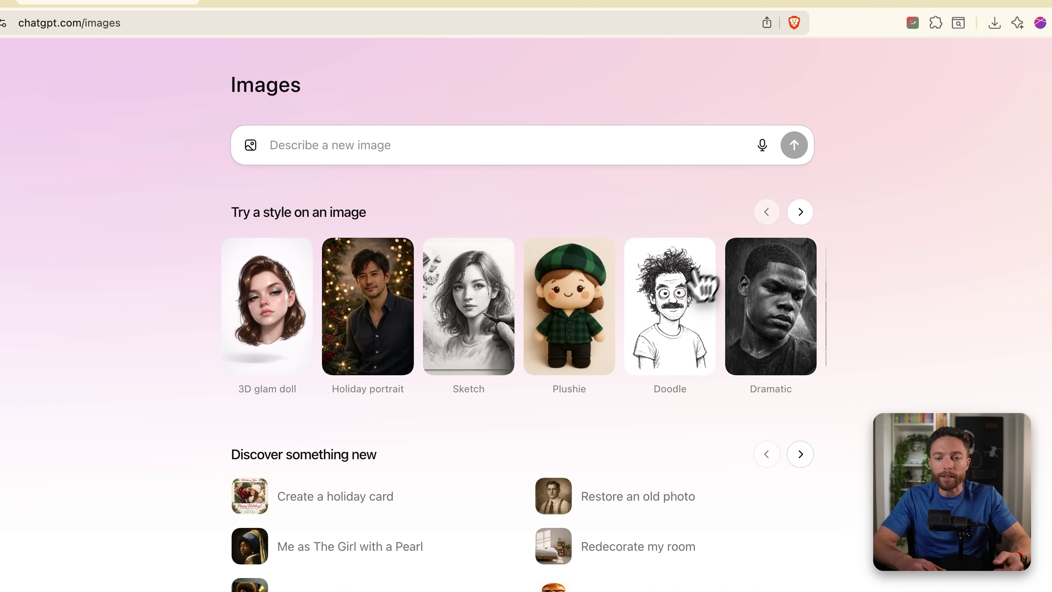
Apply the Dramatic style to the recent portrait photo and view the generation in the chat
{"action": "left_click", "coordinate": [794, 312]}
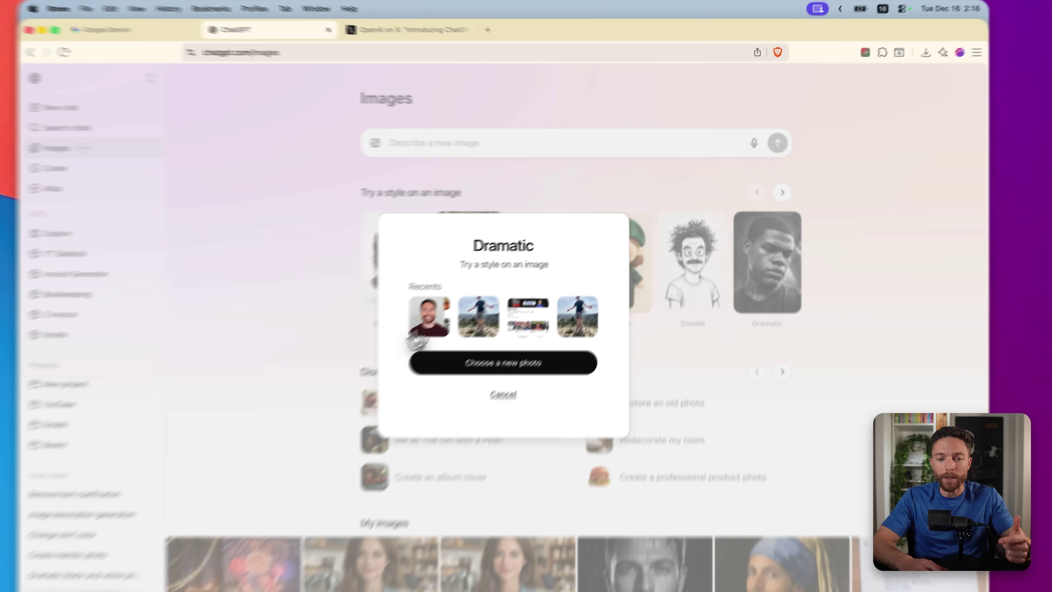
{"action": "left_click", "coordinate": [331, 383]}
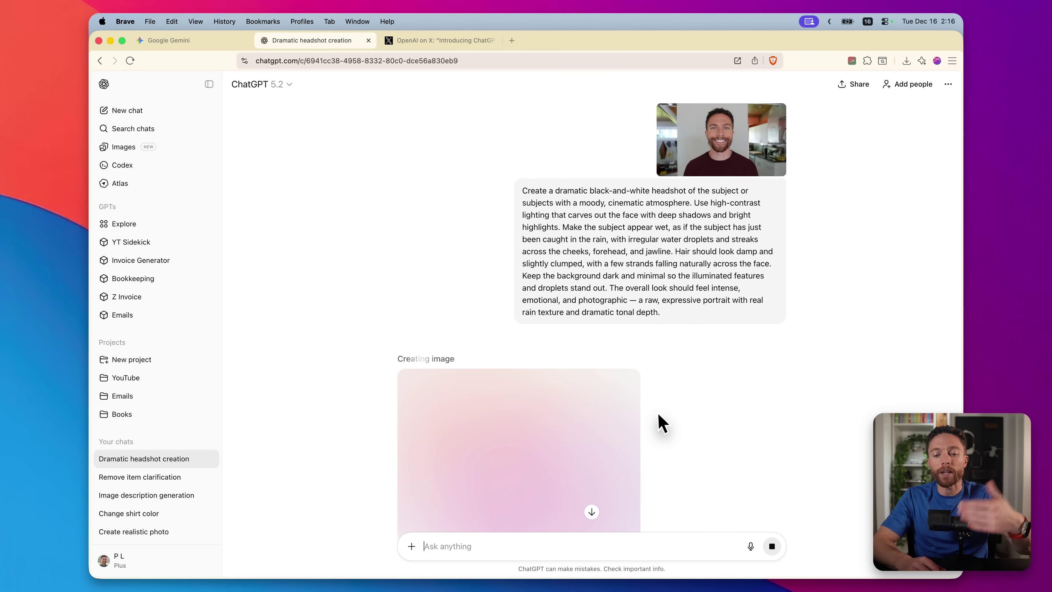
{"action": "scroll", "coordinate": [658, 421], "scroll_direction": "down", "scroll_amount": 3}
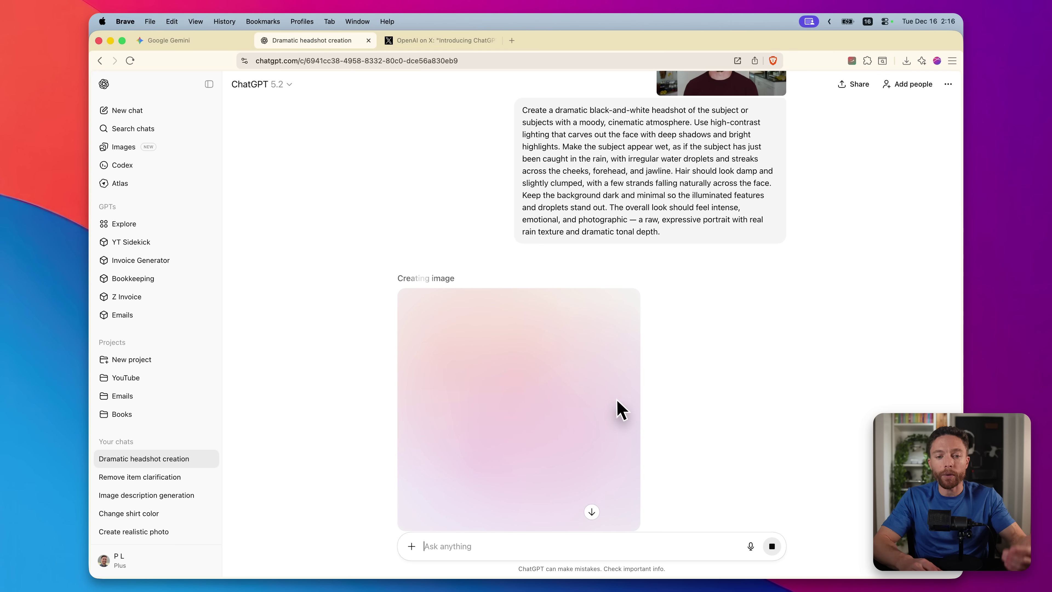
{"action": "scroll", "coordinate": [642, 393], "scroll_direction": "down", "scroll_amount": 2}
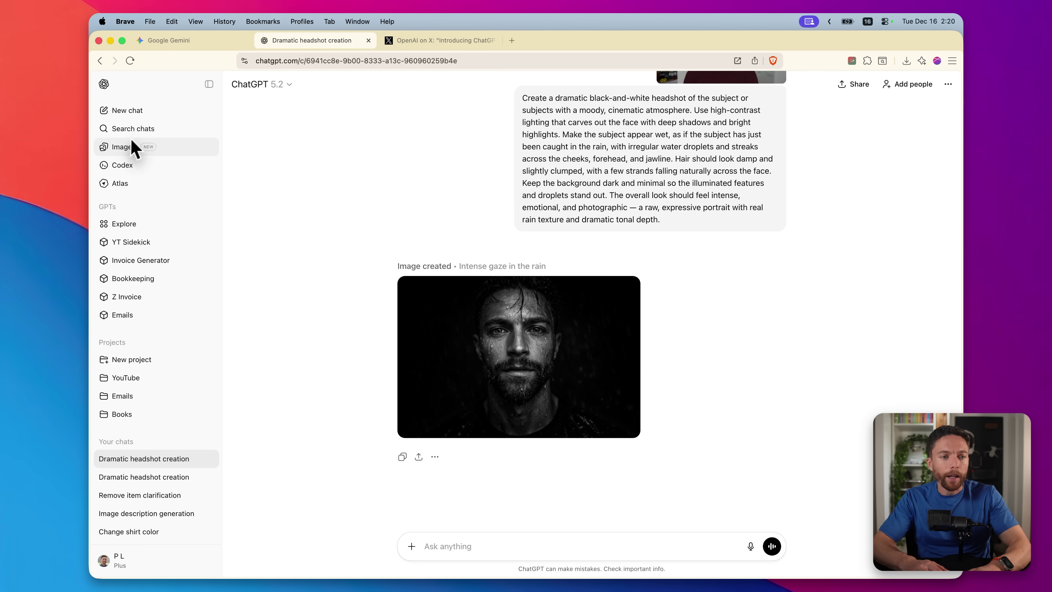
Return to the Images page and look through the preset styles and the previously generated Girl with a Pearl portrait
{"action": "left_click", "coordinate": [126, 147]}
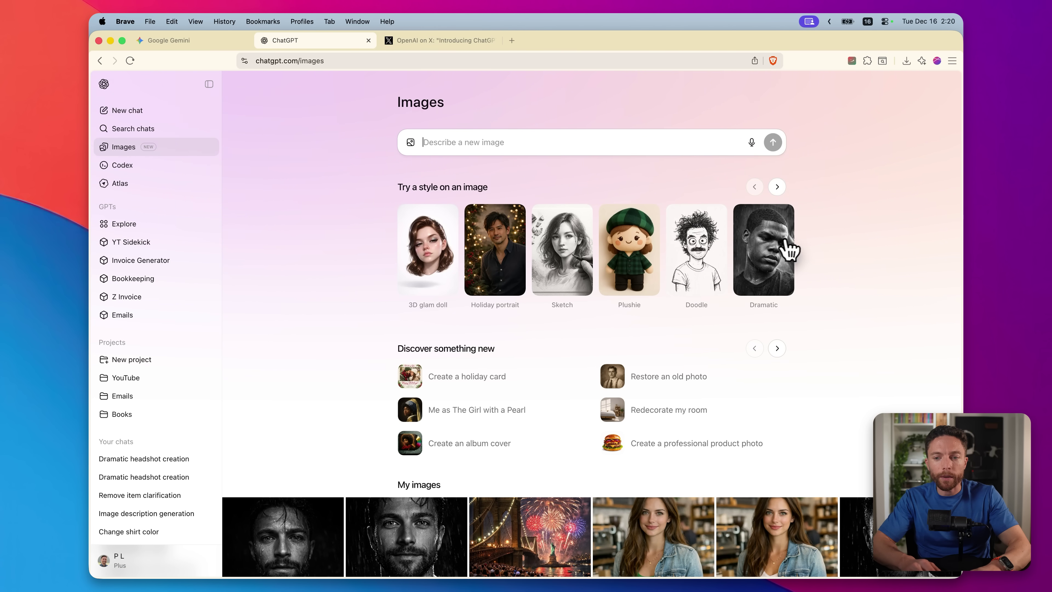
{"action": "left_click", "coordinate": [782, 191]}
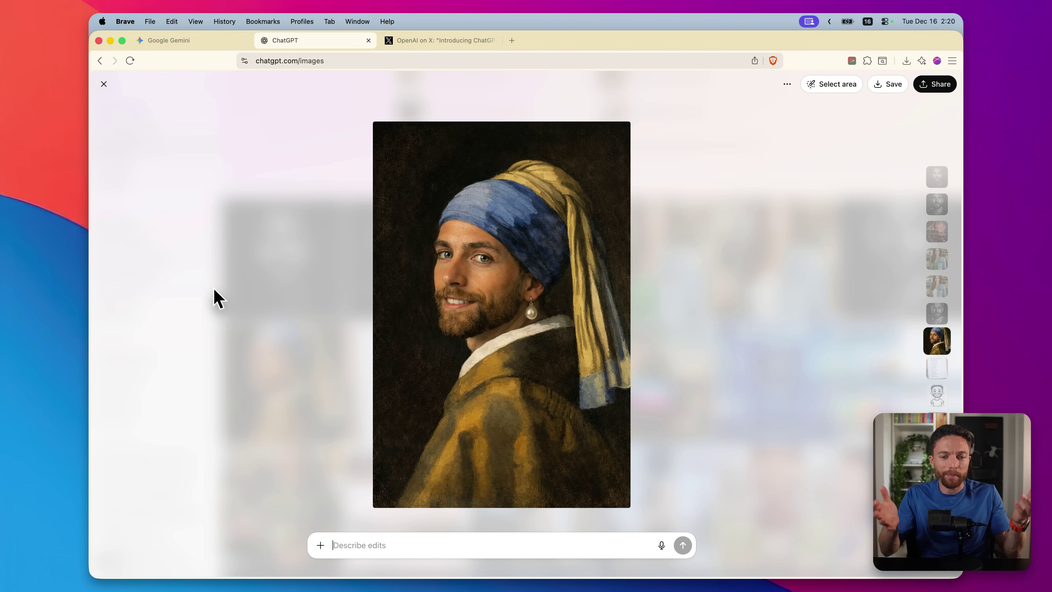
{"action": "left_click", "coordinate": [215, 296]}
{"action": "scroll", "coordinate": [563, 307], "scroll_direction": "up", "scroll_amount": 5}
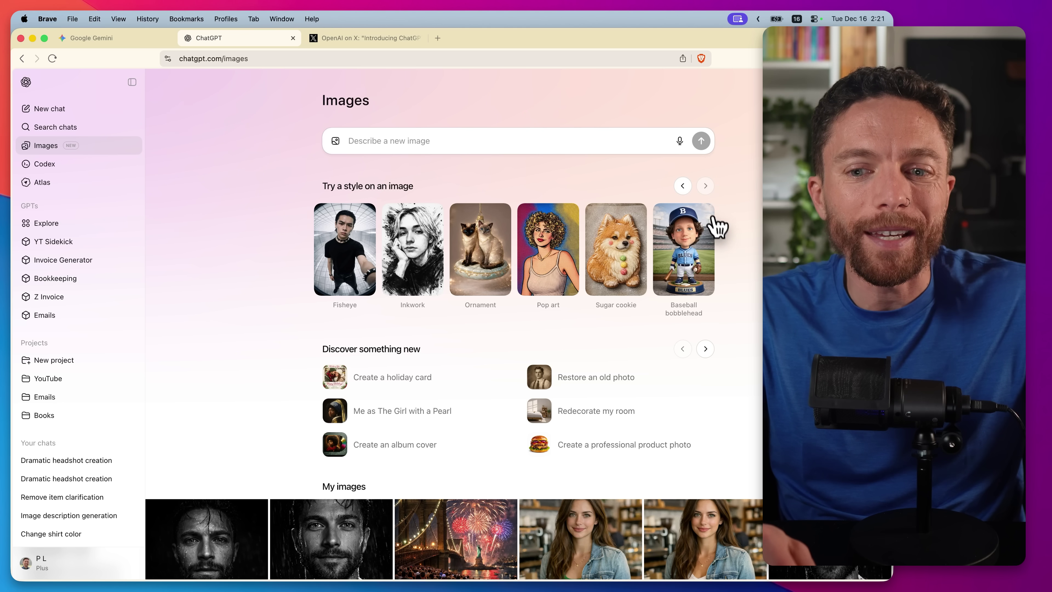
{"action": "left_click", "coordinate": [683, 187]}
{"action": "left_click", "coordinate": [683, 187]}
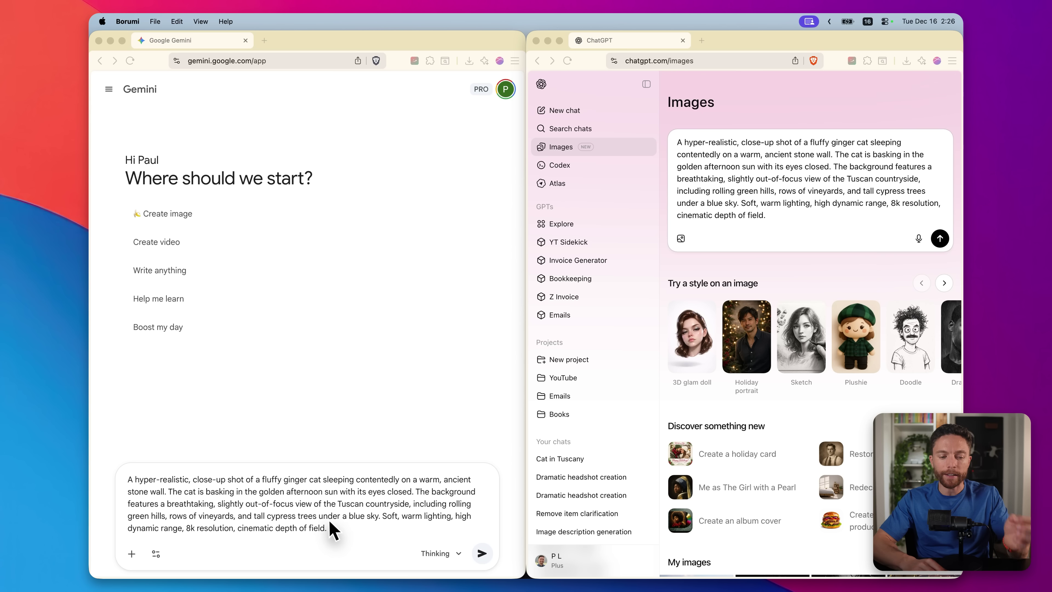
Submit the prepared hyper-realistic prompt of a ginger cat sleeping on a Tuscan stone wall in both ChatGPT and Gemini
{"action": "left_click", "coordinate": [348, 523]}
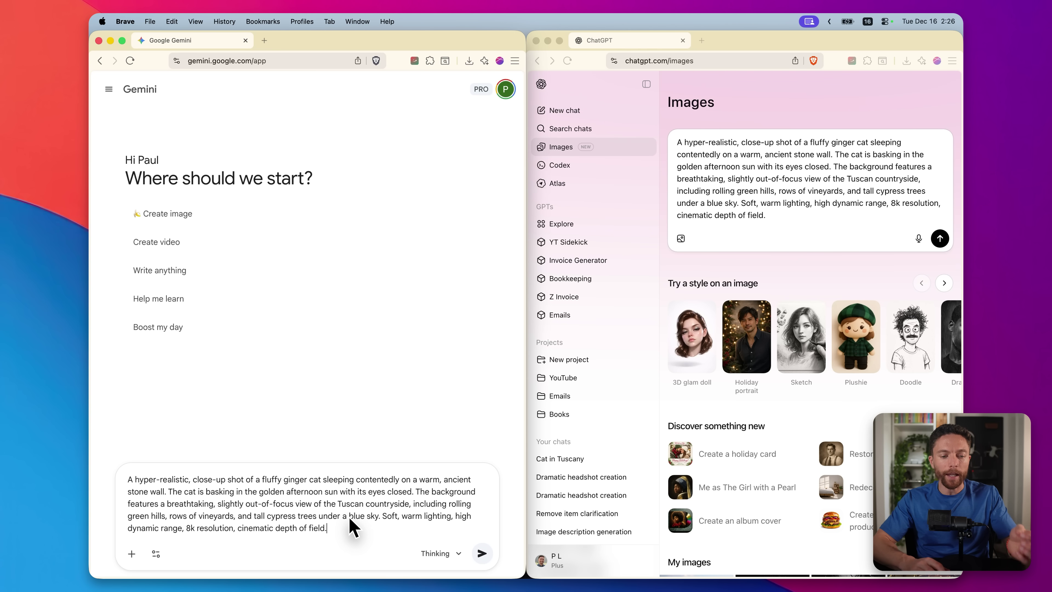
{"action": "left_click", "coordinate": [899, 227]}
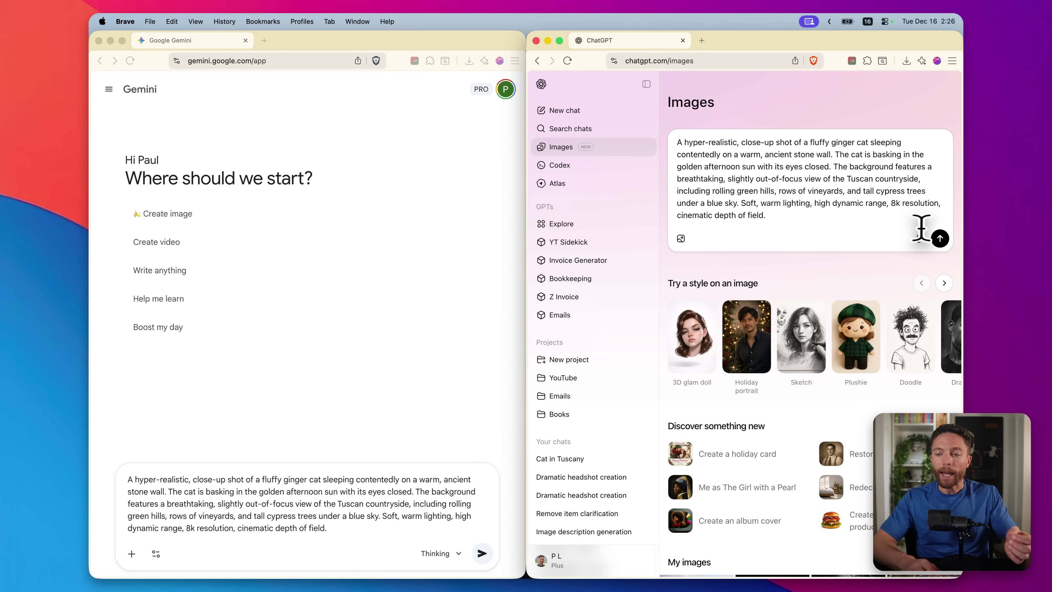
{"action": "left_click", "coordinate": [940, 239]}
{"action": "left_click", "coordinate": [481, 553]}
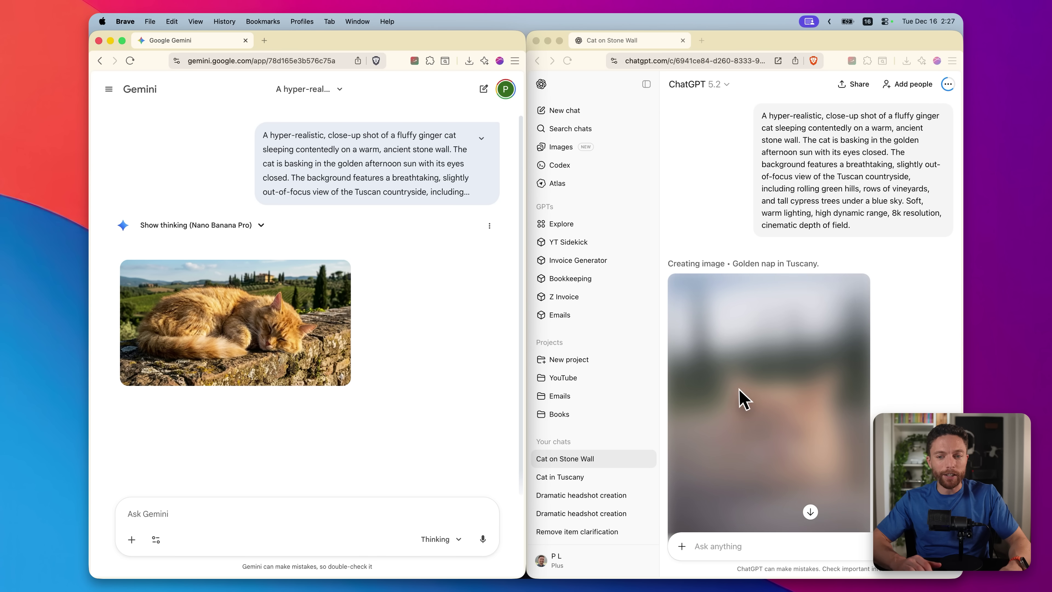
Enlarge the sleeping cat images generated by Gemini and ChatGPT to compare them
{"action": "scroll", "coordinate": [741, 400], "scroll_direction": "down", "scroll_amount": 3}
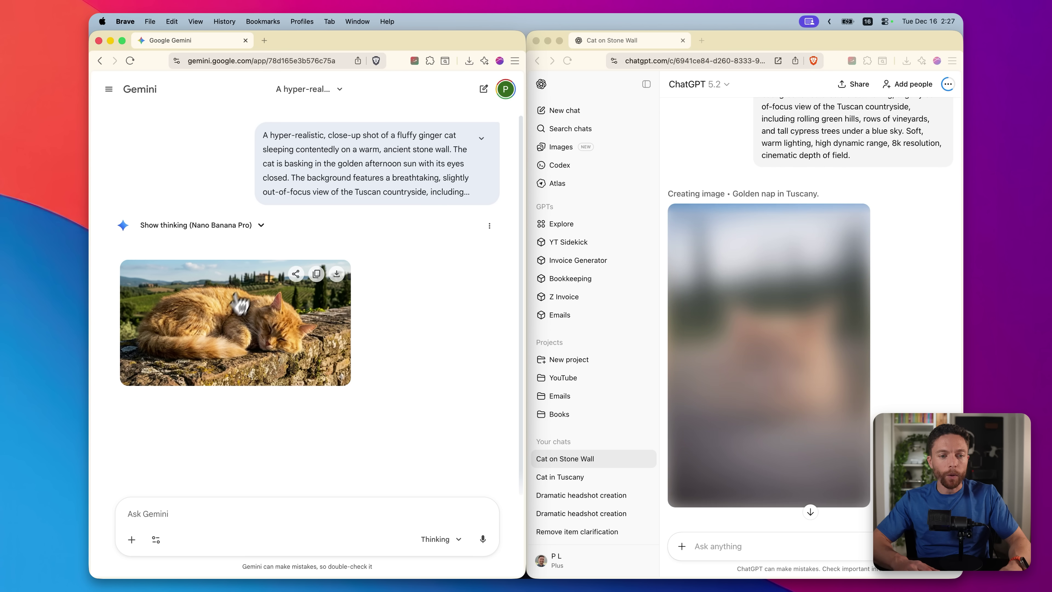
{"action": "left_click", "coordinate": [225, 321]}
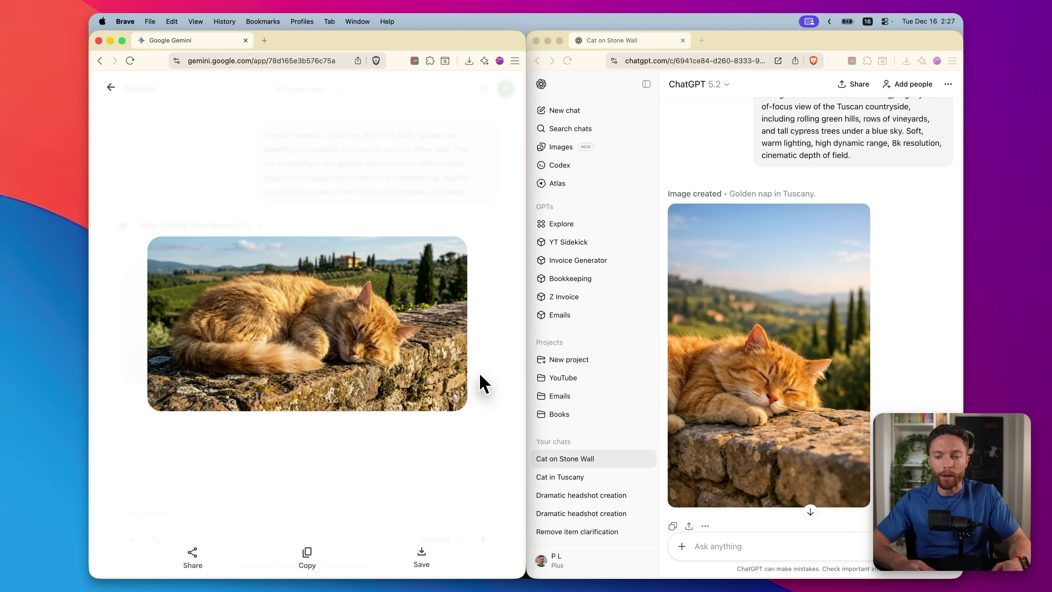
{"action": "left_click", "coordinate": [773, 387]}
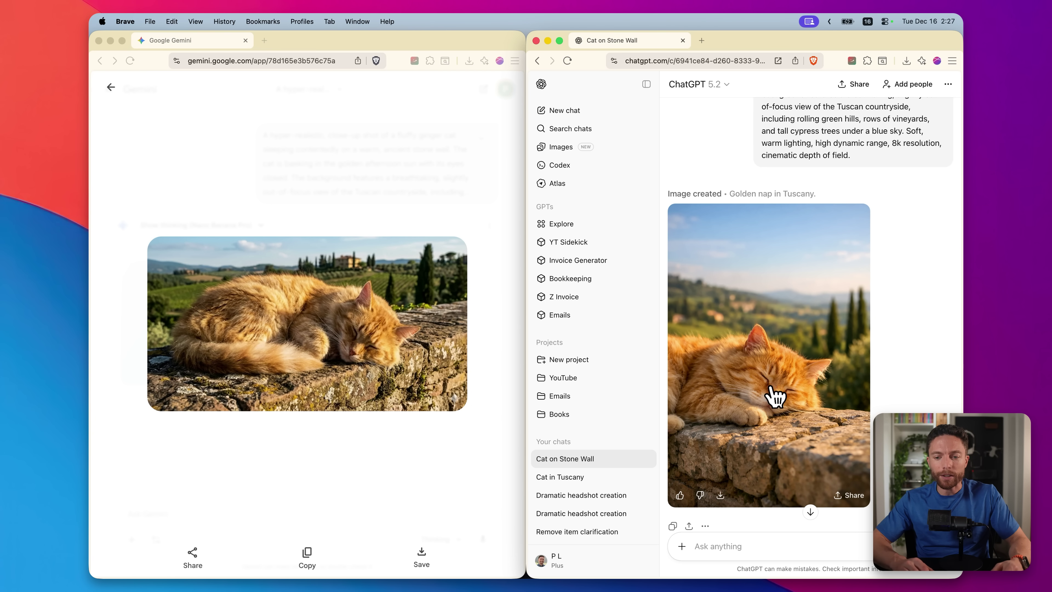
{"action": "left_click", "coordinate": [772, 389]}
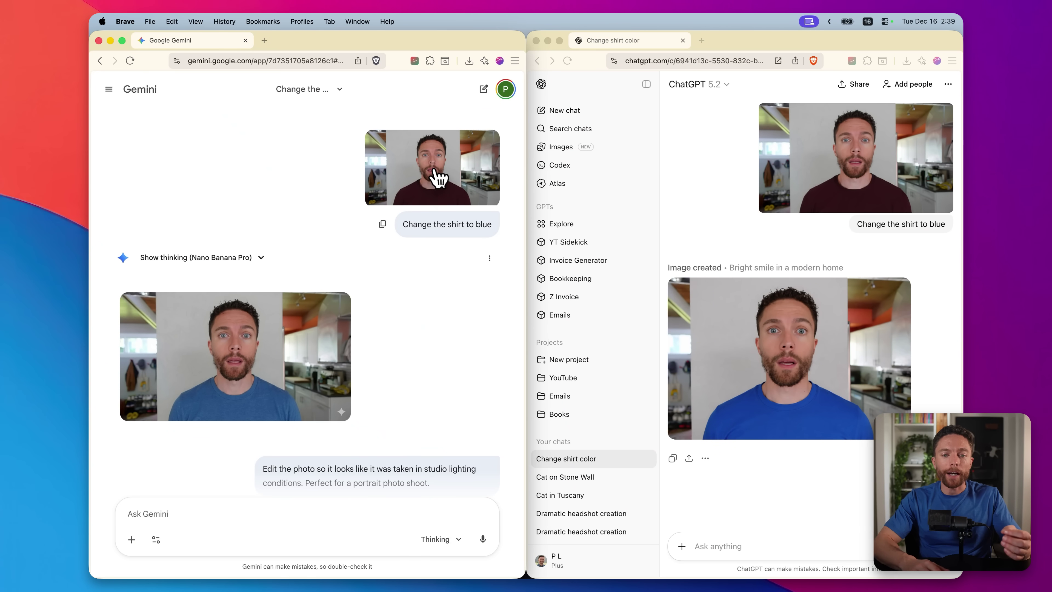
Examine the original shirt photo, the spaceship edit, the fireworks image and the dramatic headshots to compare both generators
{"action": "left_click", "coordinate": [434, 174]}
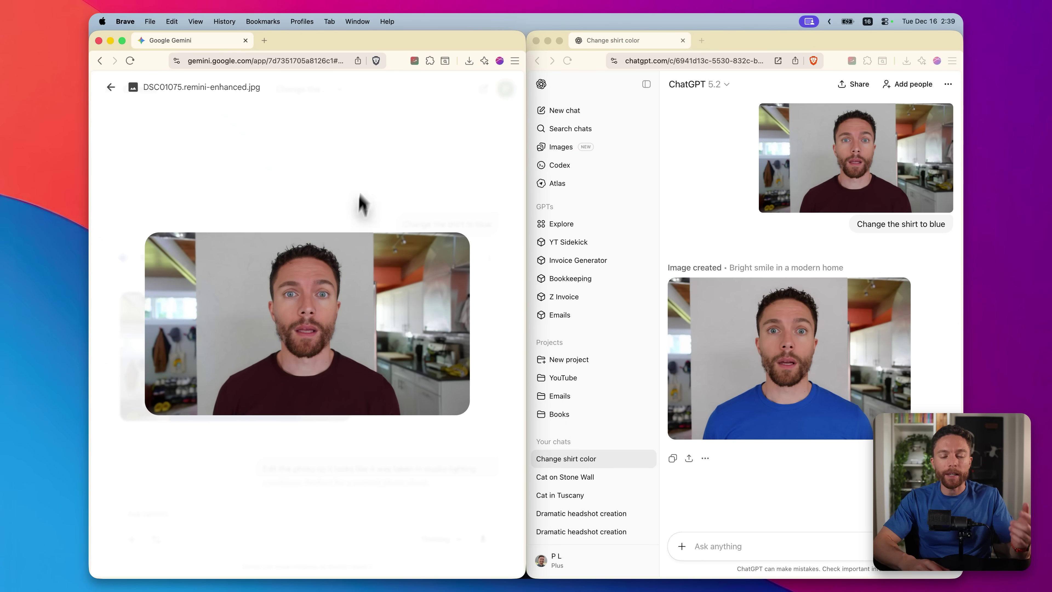
{"action": "left_click", "coordinate": [364, 205]}
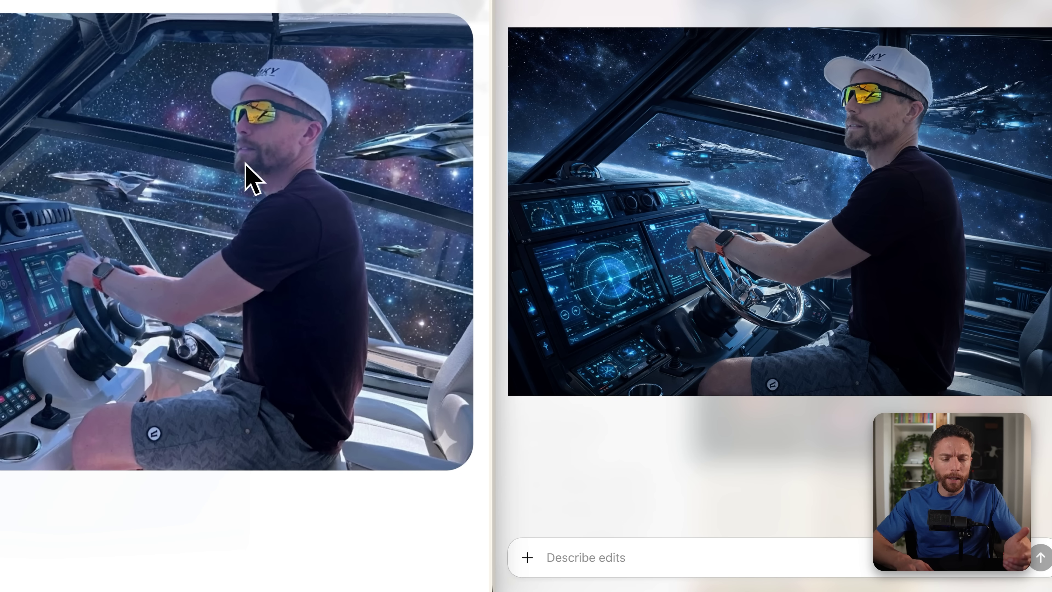
{"action": "scroll", "coordinate": [281, 13], "scroll_direction": "up", "scroll_amount": 2}
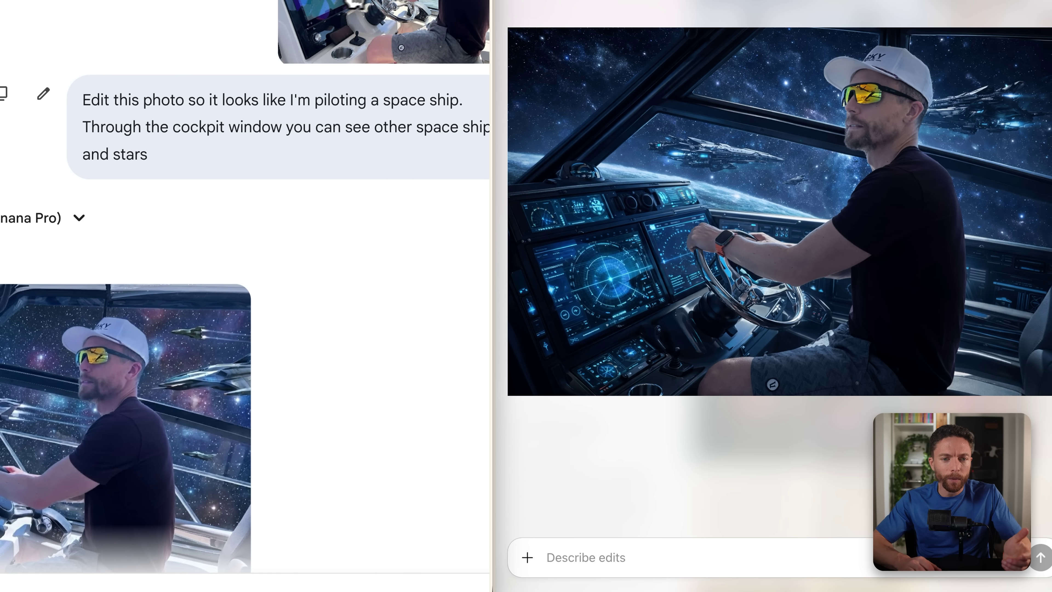
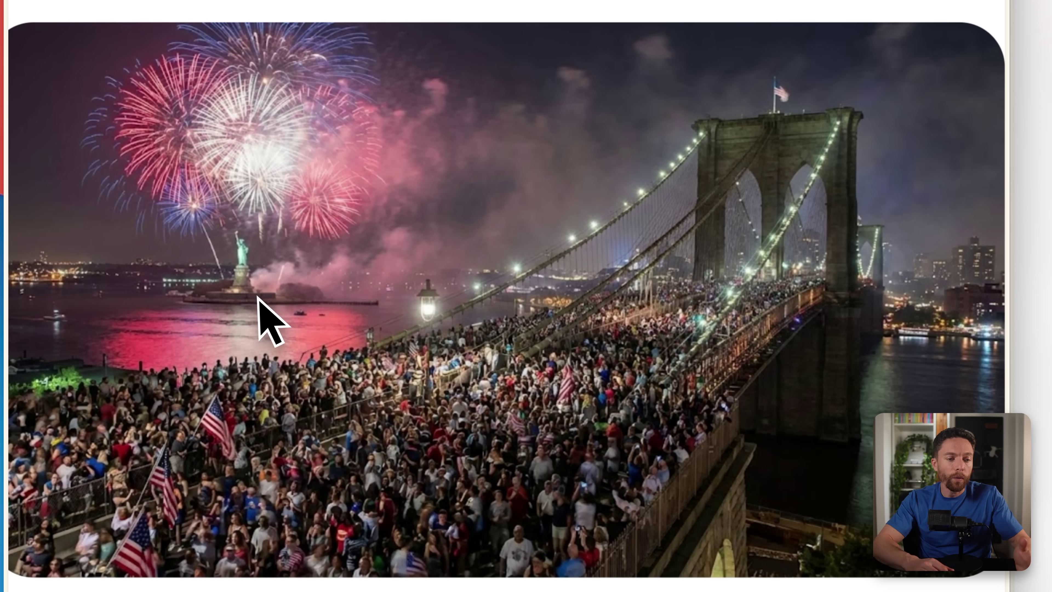
{"action": "key", "text": "Right"}
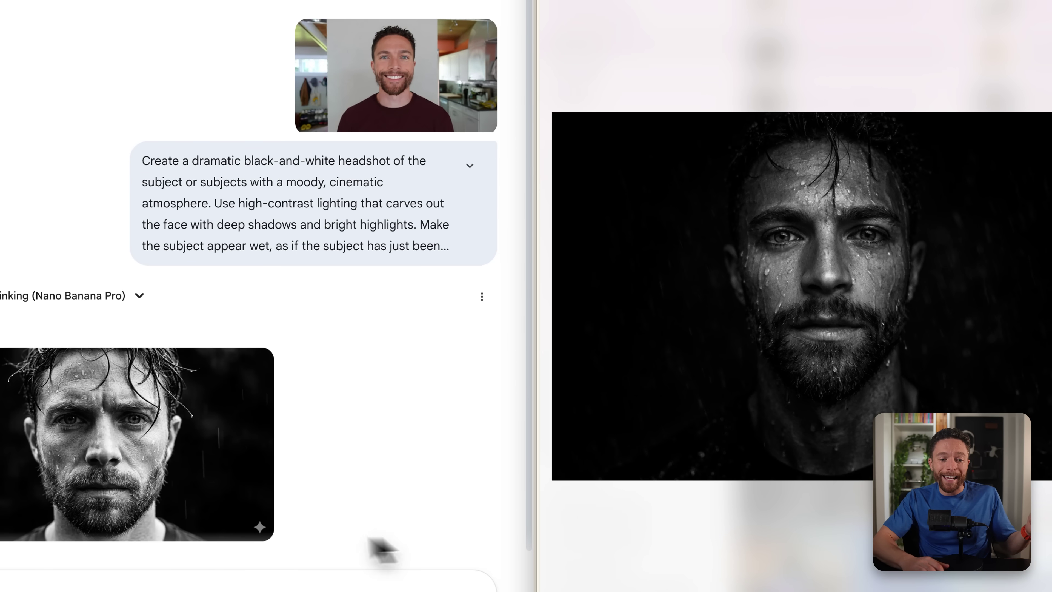
{"action": "mouse_move", "coordinate": [168, 466]}
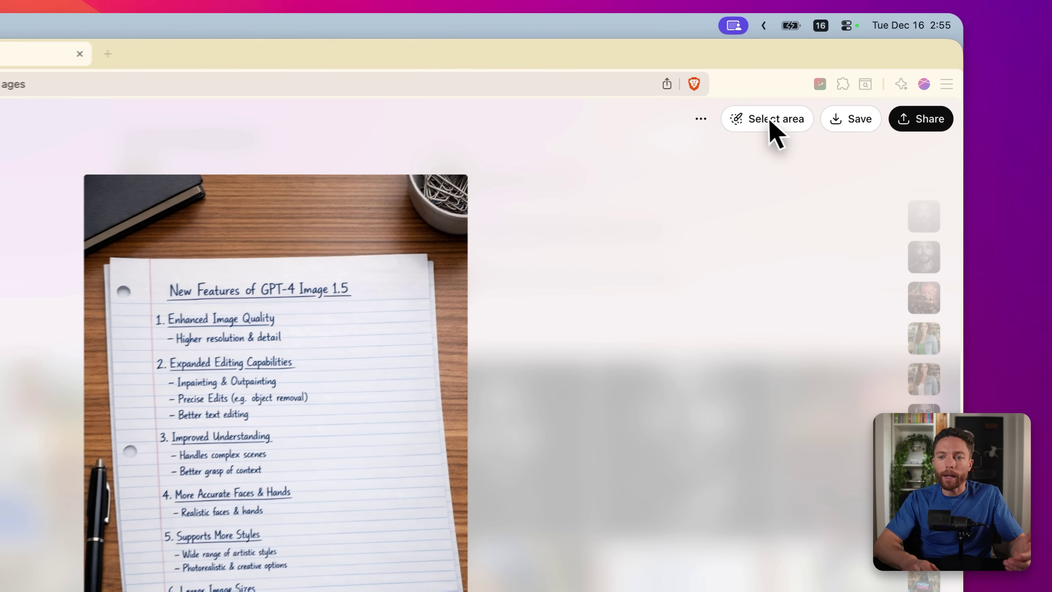
Start an area selection on the handwritten feature list image and brush over part of it
{"action": "left_click", "coordinate": [769, 120]}
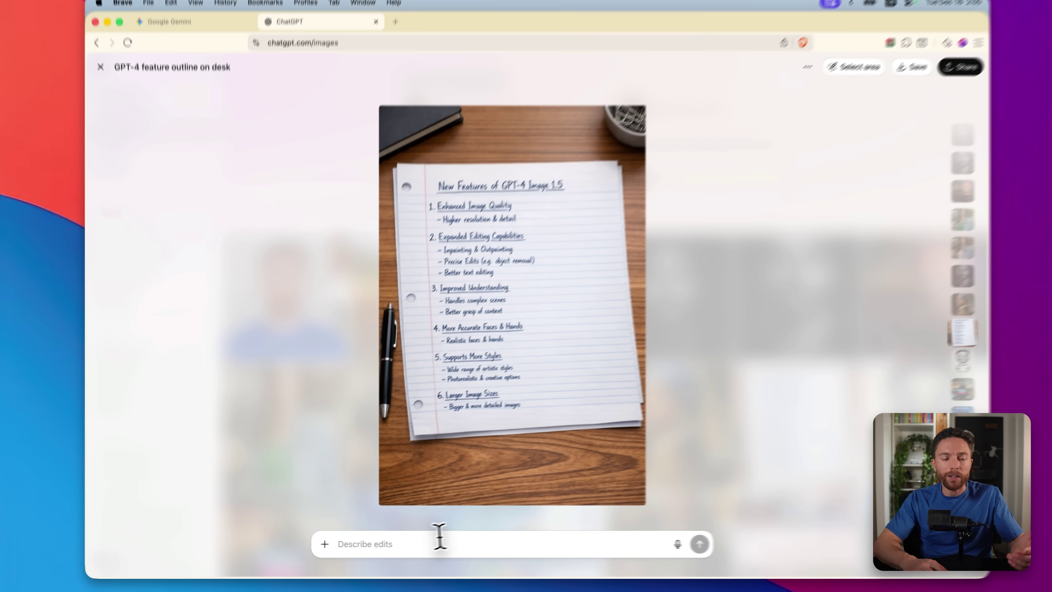
{"action": "left_click", "coordinate": [844, 86]}
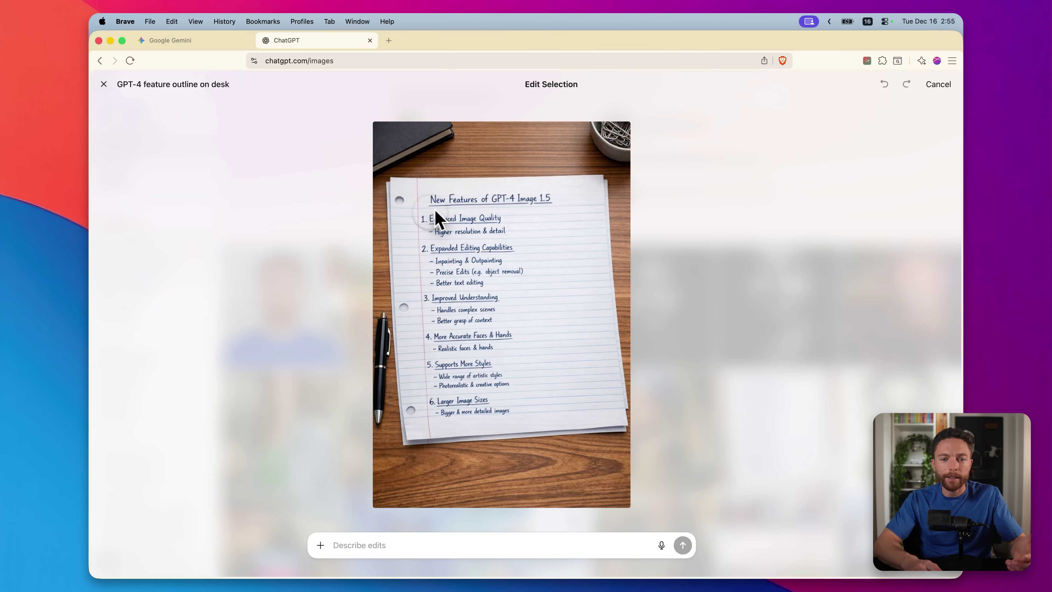
{"action": "mouse_move", "coordinate": [399, 165]}
{"action": "left_mouse_down"}
{"action": "mouse_move", "coordinate": [383, 174]}
{"action": "mouse_move", "coordinate": [399, 130]}
{"action": "left_mouse_up"}
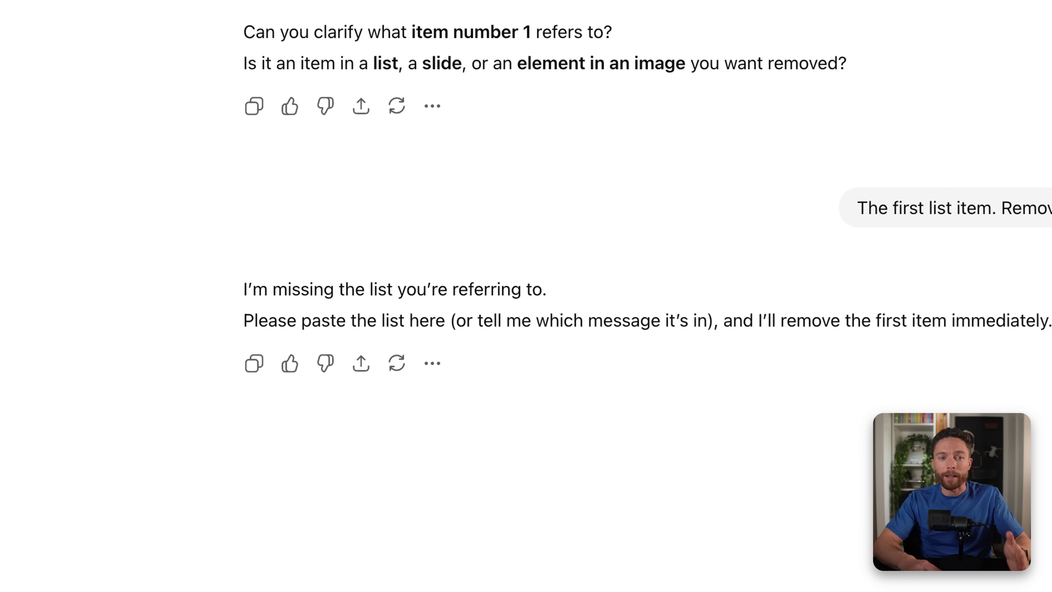
Switch to Gemini and review its edited feature list image for the prompt "remove item number 1"
{"action": "left_click", "coordinate": [199, 40]}
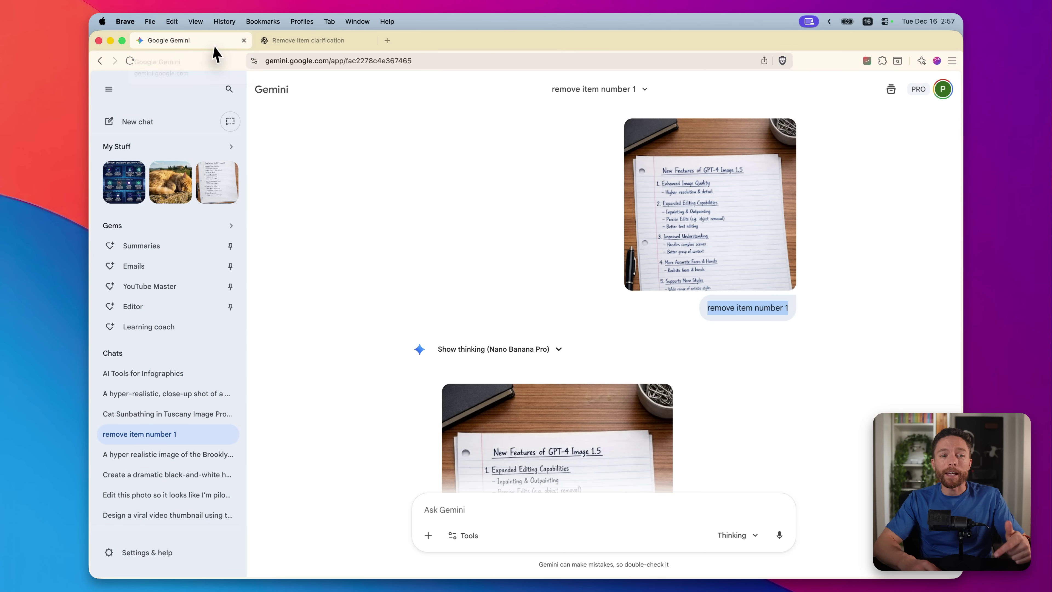
{"action": "scroll", "coordinate": [576, 259], "scroll_direction": "down", "scroll_amount": 5}
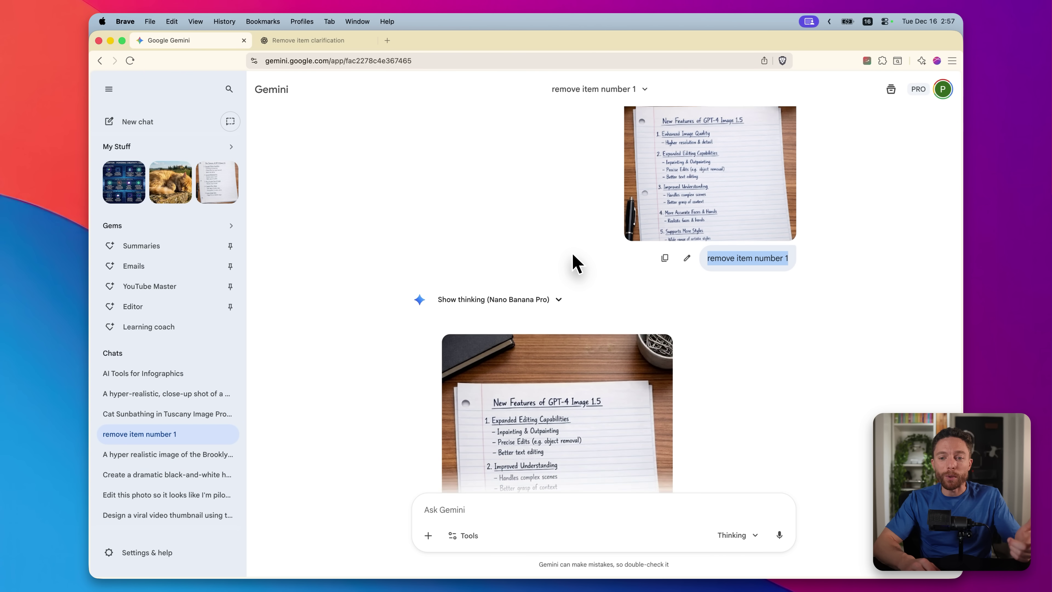
{"action": "scroll", "coordinate": [577, 259], "scroll_direction": "down", "scroll_amount": 1}
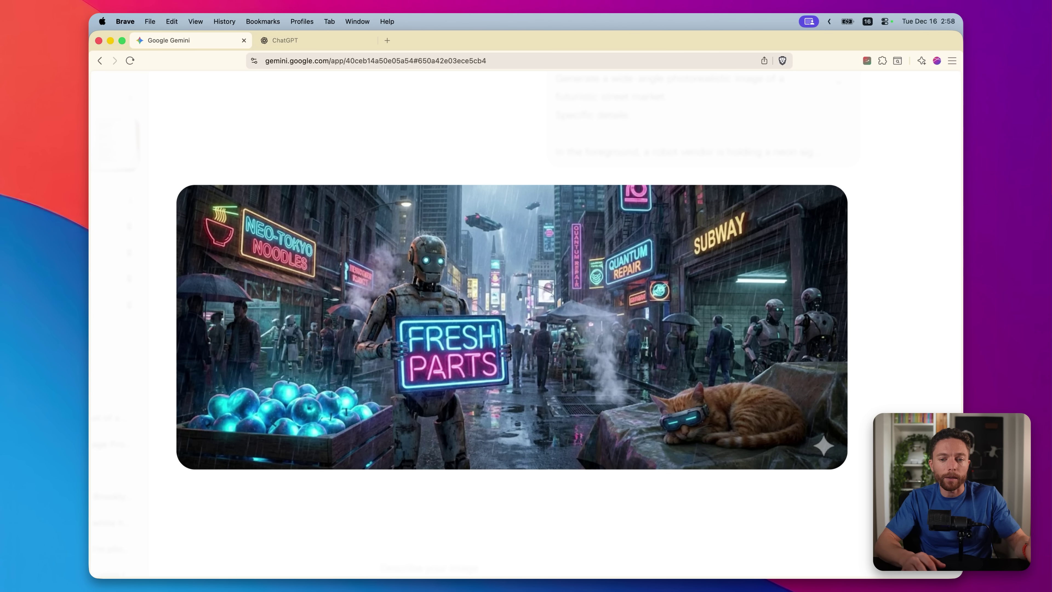
Compare the rainy futuristic street market images from ChatGPT and Gemini, alternating between the two
{"action": "left_click", "coordinate": [309, 43]}
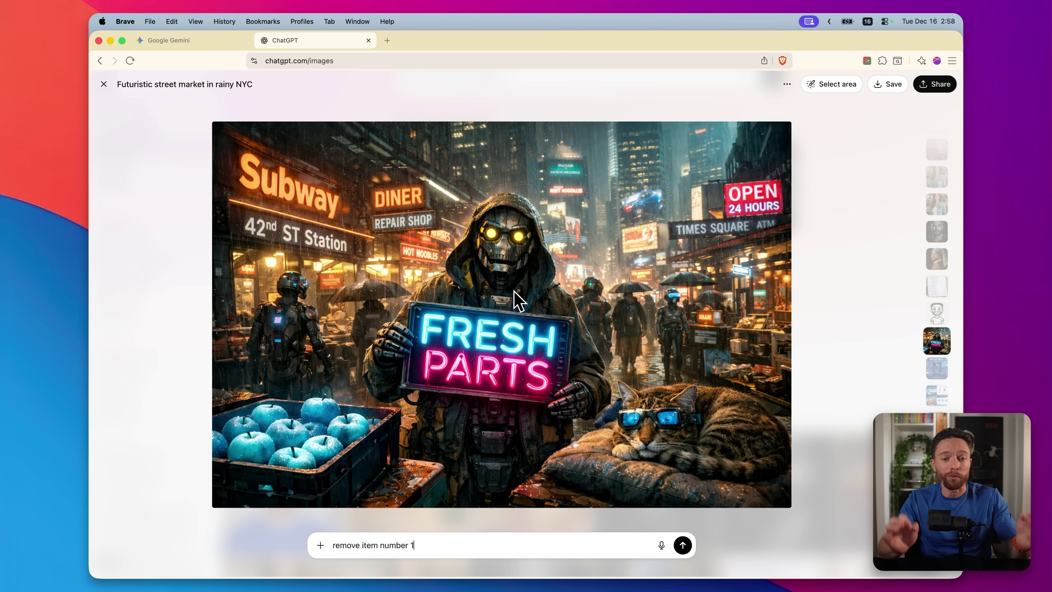
{"action": "left_click", "coordinate": [229, 41]}
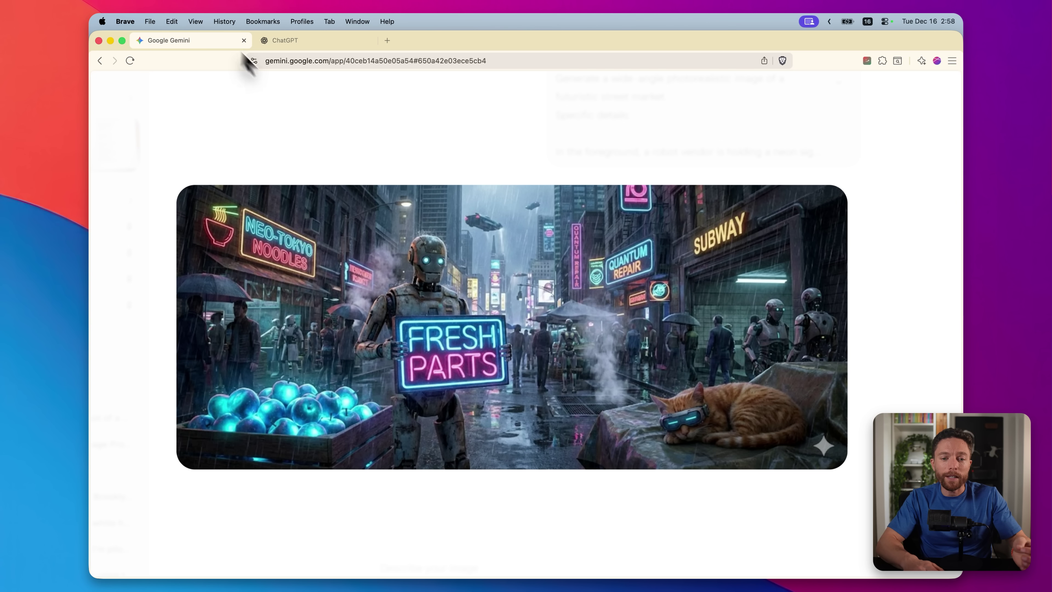
{"action": "left_click", "coordinate": [295, 41]}
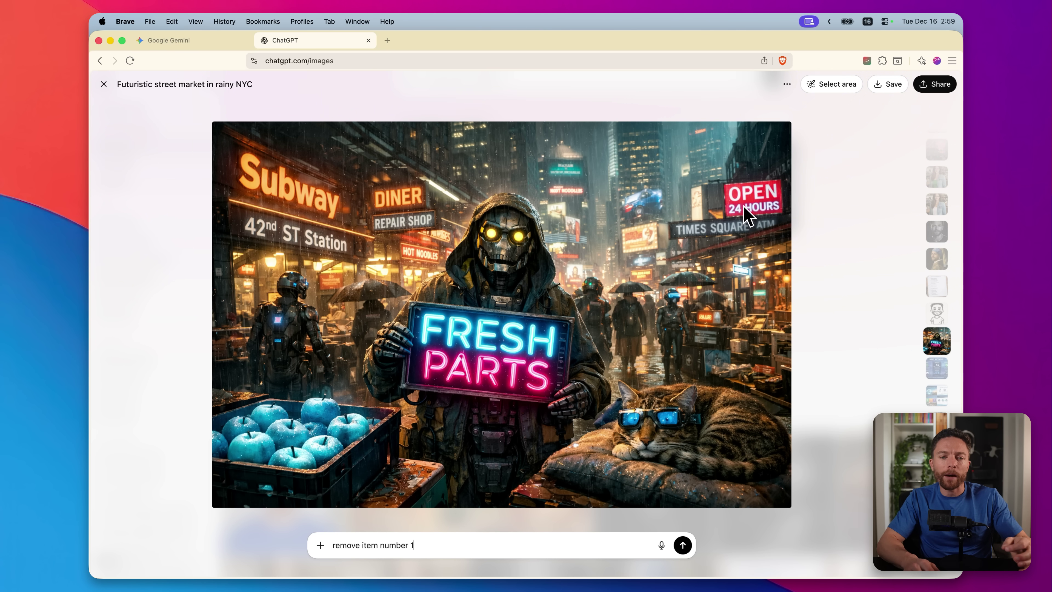
{"action": "left_click", "coordinate": [201, 41]}
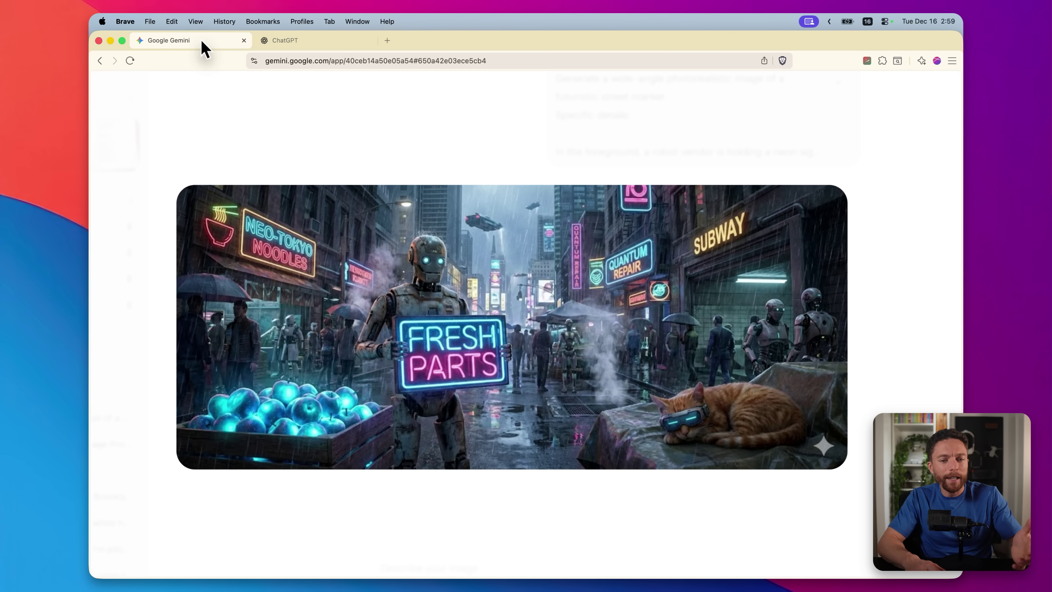
{"action": "left_click", "coordinate": [298, 42]}
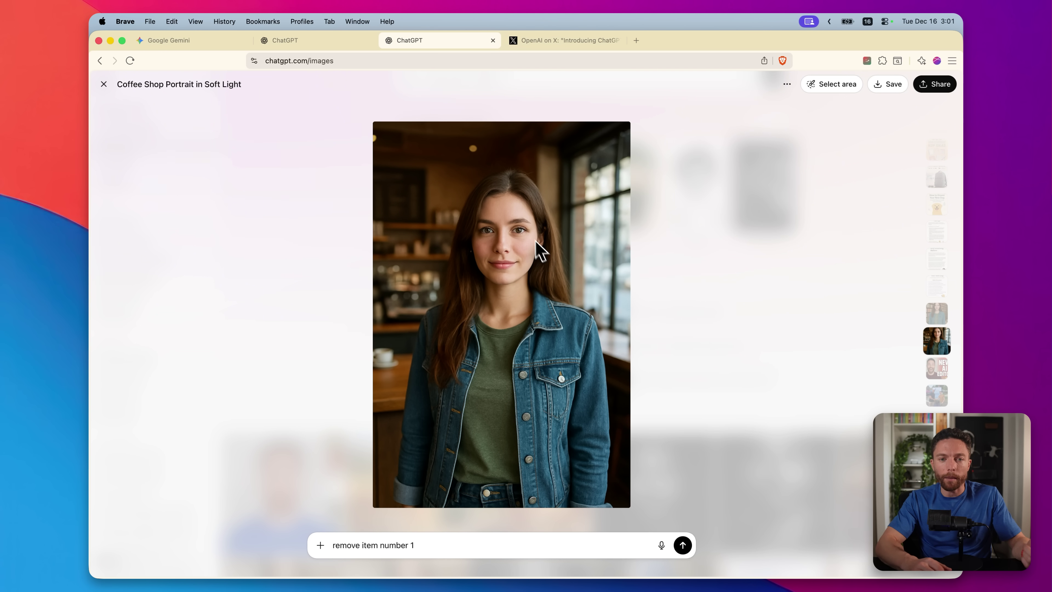
View the other ChatGPT coffee shop portrait of the woman in the denim jacket for comparison
{"action": "left_click", "coordinate": [343, 44]}
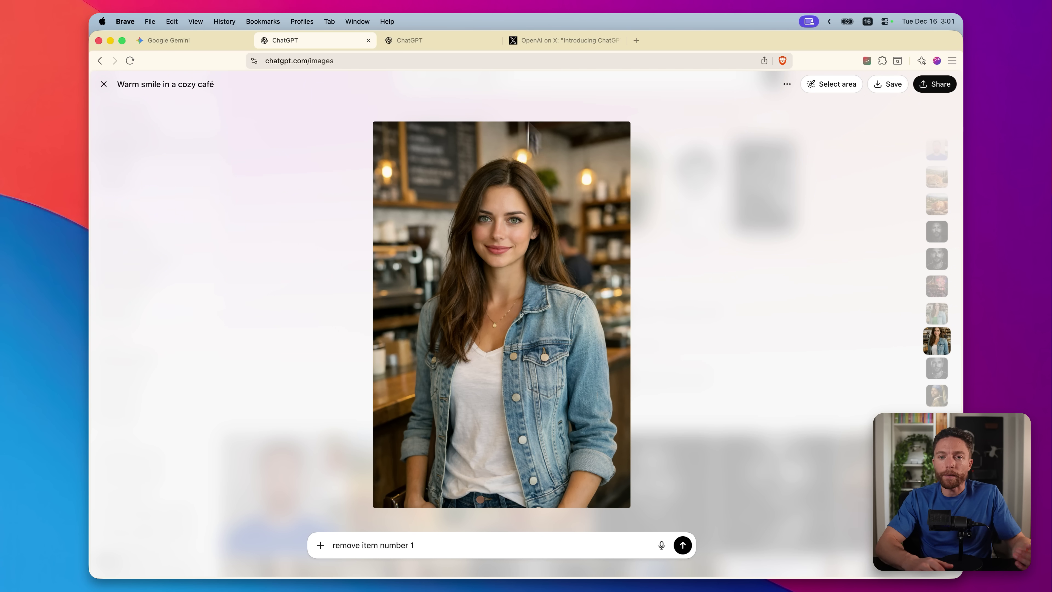
Review OpenAI's ChatGPT Images announcement on X, and close the enlarged coffee shop portrait back in ChatGPT
{"action": "left_click", "coordinate": [547, 41]}
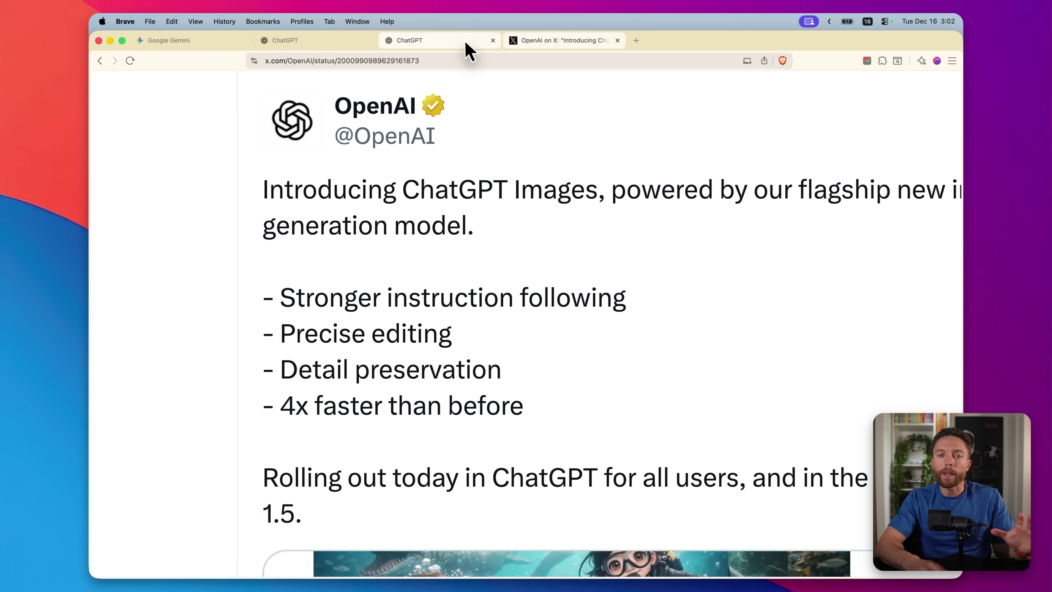
{"action": "left_click", "coordinate": [466, 47]}
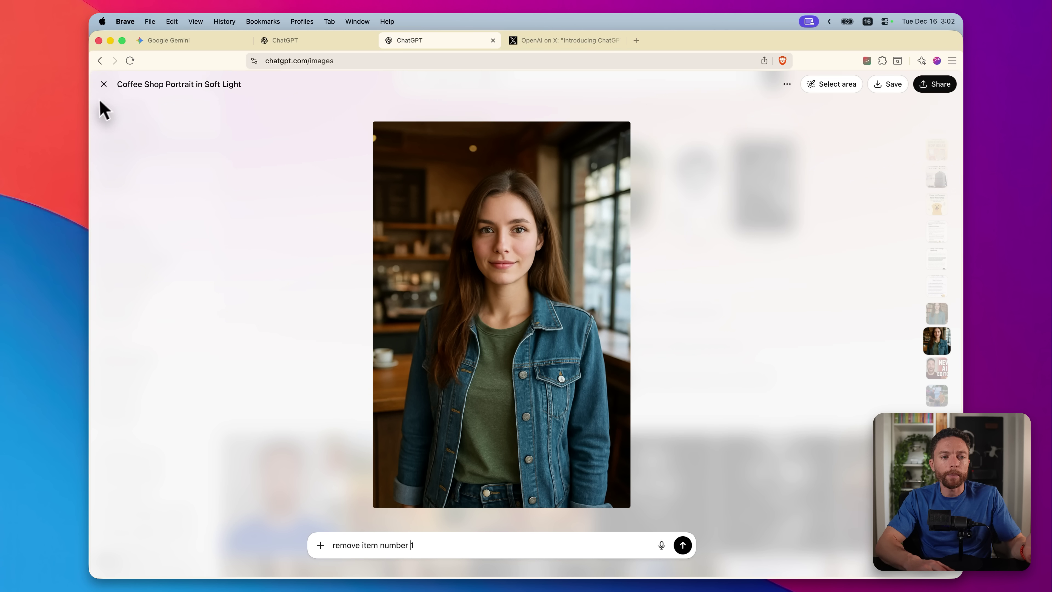
{"action": "left_click", "coordinate": [103, 84]}
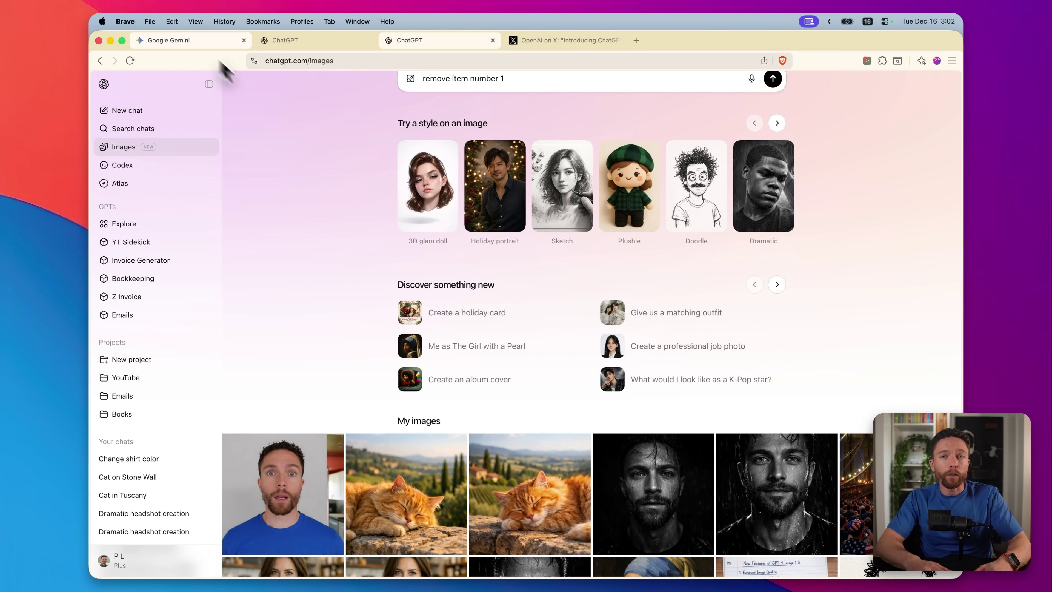
Check Gemini's futuristic street market image again, and open the blue-shirt "Best AI Tool" thumbnail from My images in ChatGPT
{"action": "left_click", "coordinate": [199, 46]}
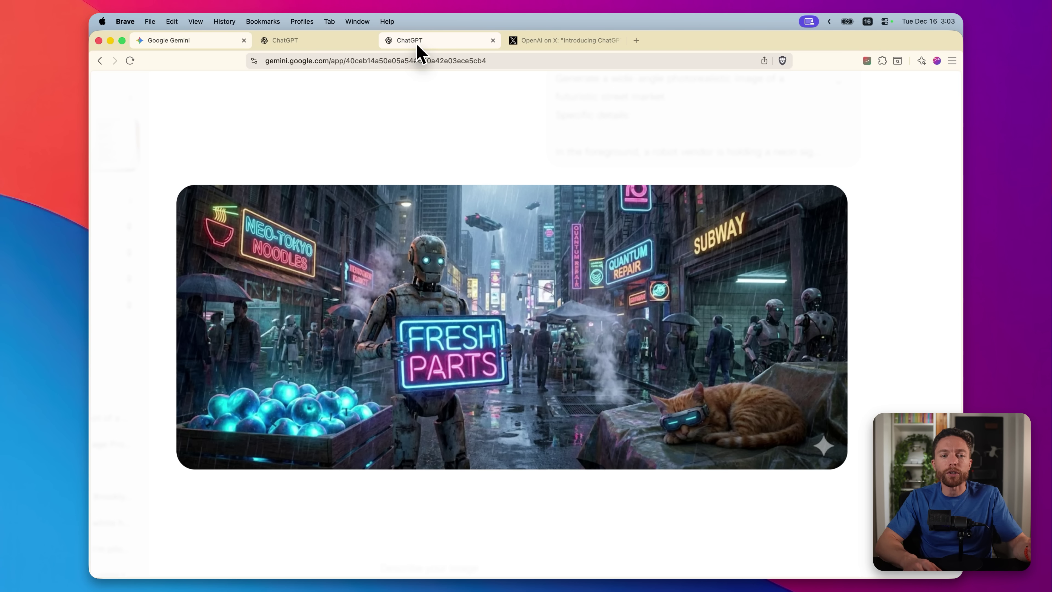
{"action": "left_click", "coordinate": [455, 41]}
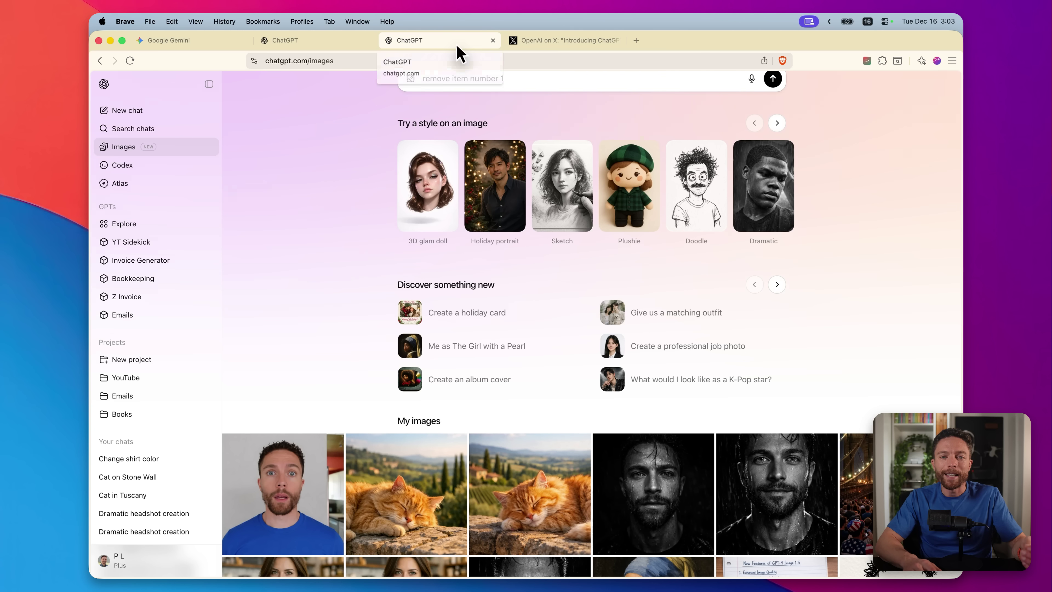
{"action": "scroll", "coordinate": [580, 317], "scroll_direction": "down", "scroll_amount": 10}
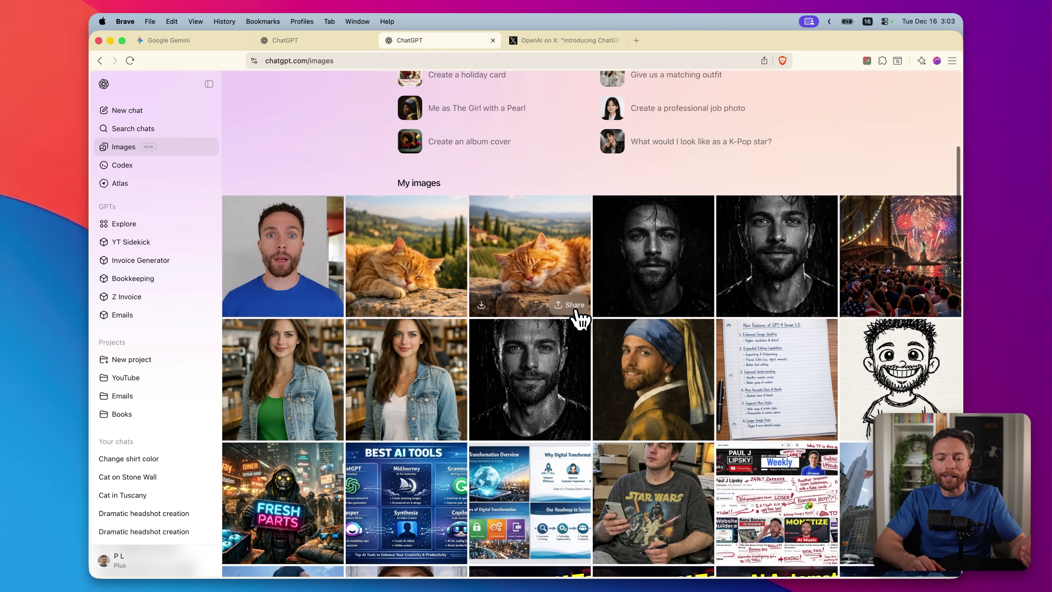
{"action": "scroll", "coordinate": [580, 317], "scroll_direction": "down", "scroll_amount": 3}
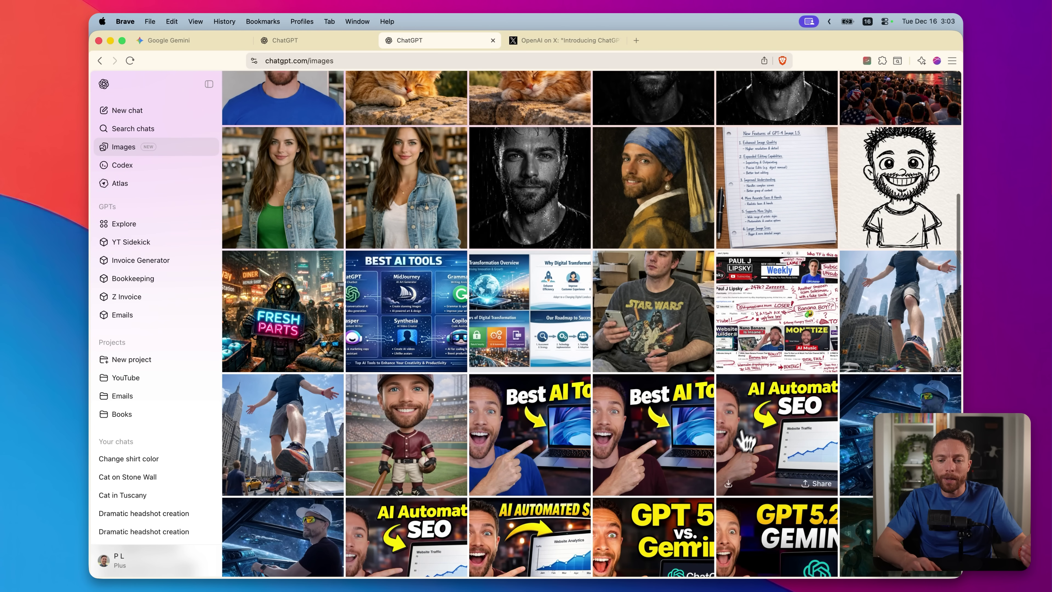
{"action": "left_click", "coordinate": [538, 423]}
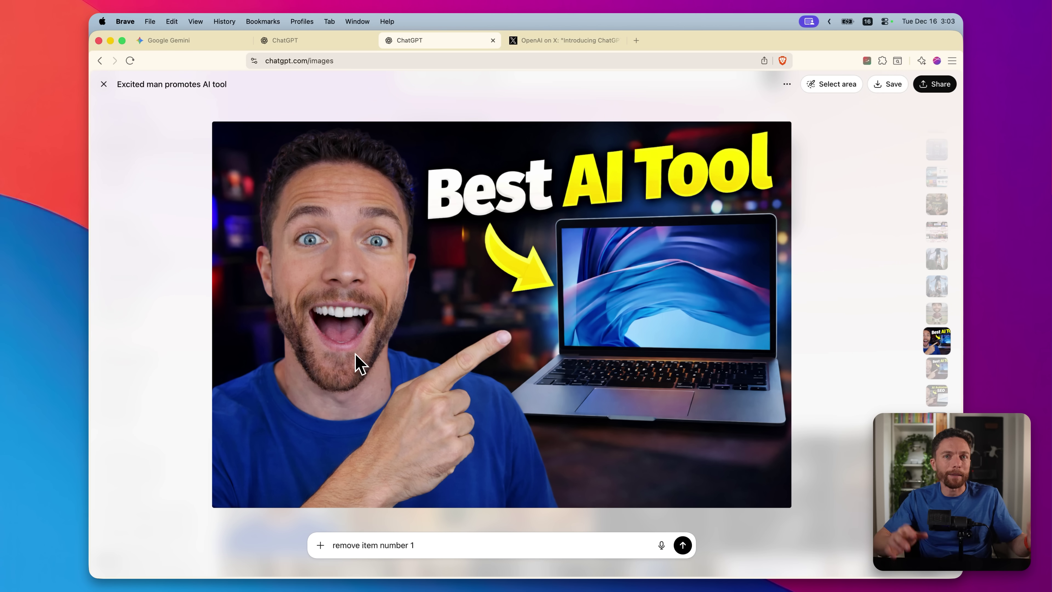
Switch to Gemini and close the enlarged street market image to return to its conversation
{"action": "left_click", "coordinate": [199, 42]}
{"action": "left_click", "coordinate": [325, 158]}
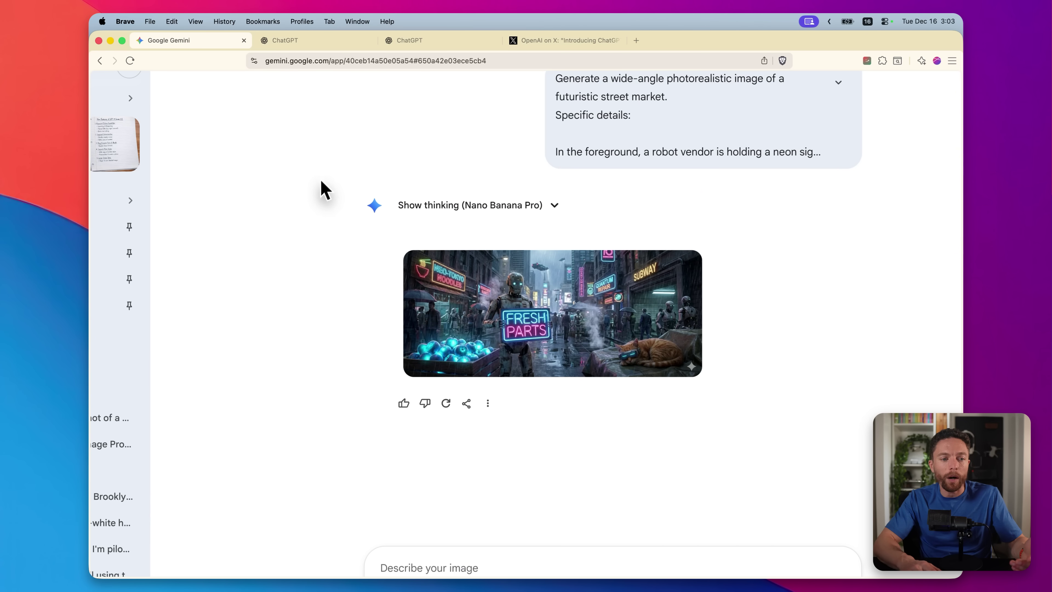